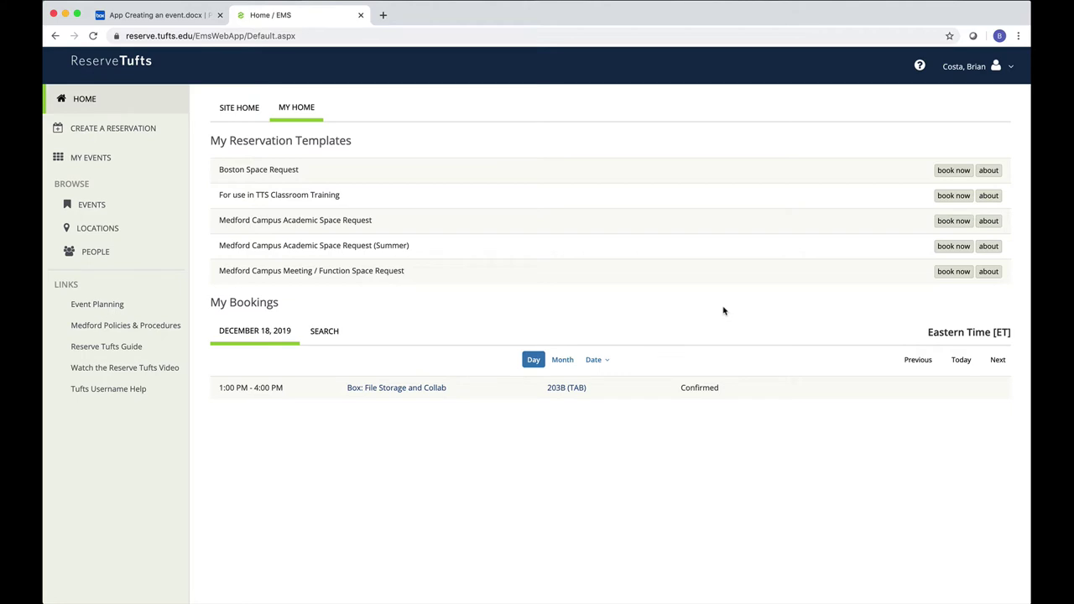
- Start a Medford Campus Meeting / Function Space request dated Friday, January 17, 2020
{"action": "left_click", "coordinate": [948, 278]}
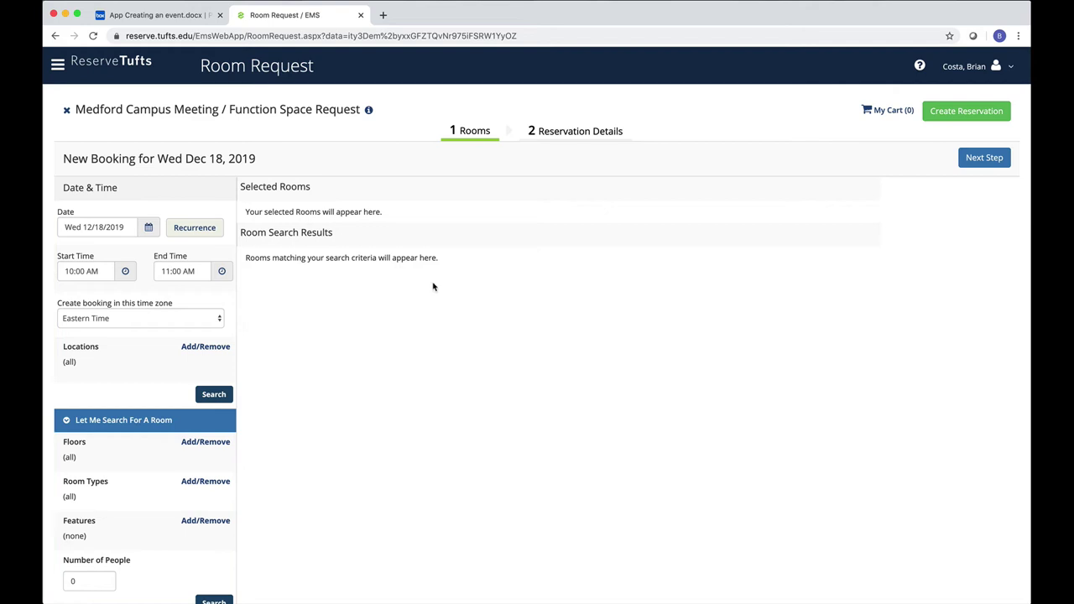
{"action": "left_click", "coordinate": [148, 230]}
{"action": "left_click", "coordinate": [200, 277]}
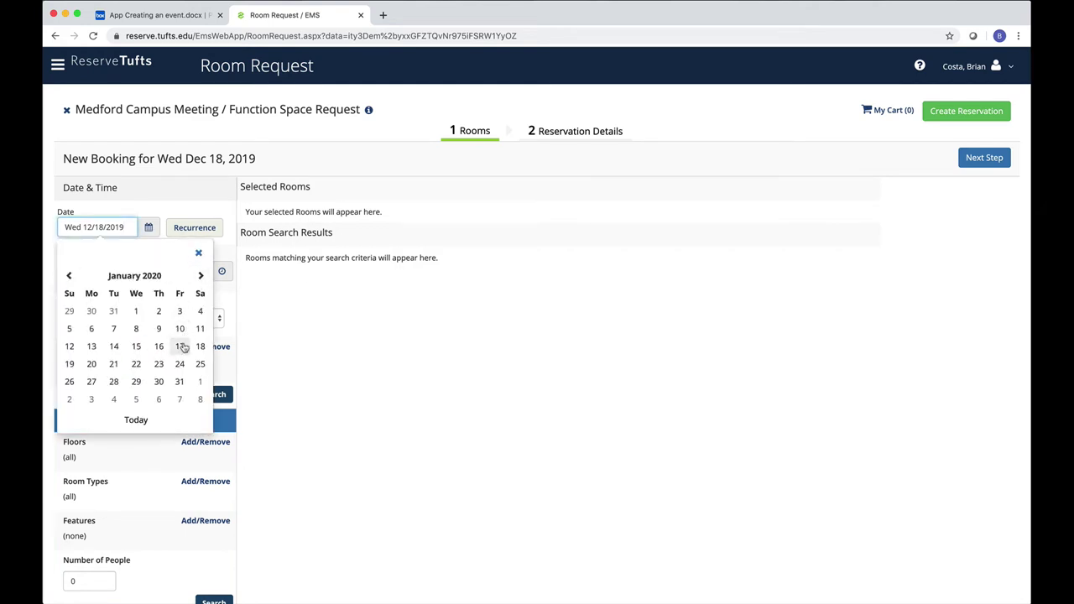
{"action": "left_click", "coordinate": [180, 346]}
- Set the end time to 10:00 AM and list rooms free 9–10 AM
{"action": "left_click", "coordinate": [222, 271]}
{"action": "left_click", "coordinate": [177, 395]}
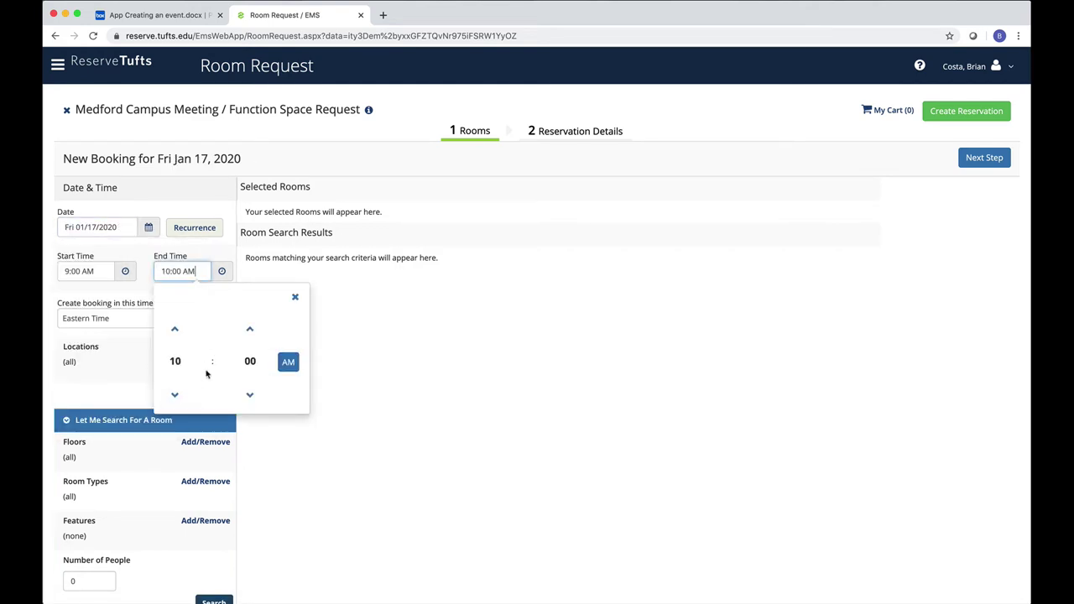
{"action": "left_click", "coordinate": [294, 297]}
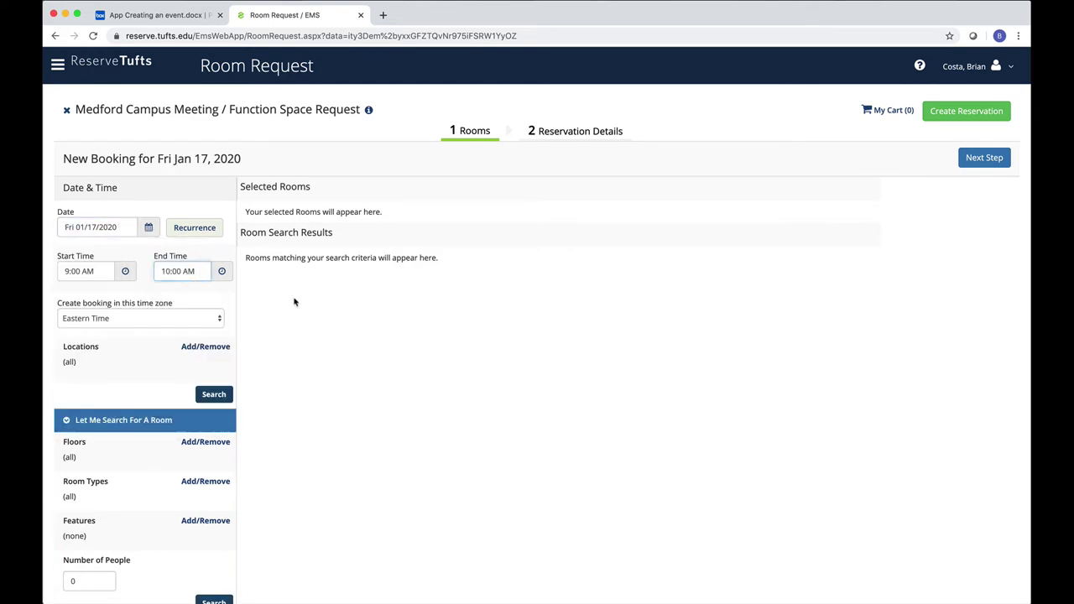
{"action": "left_click", "coordinate": [215, 395]}
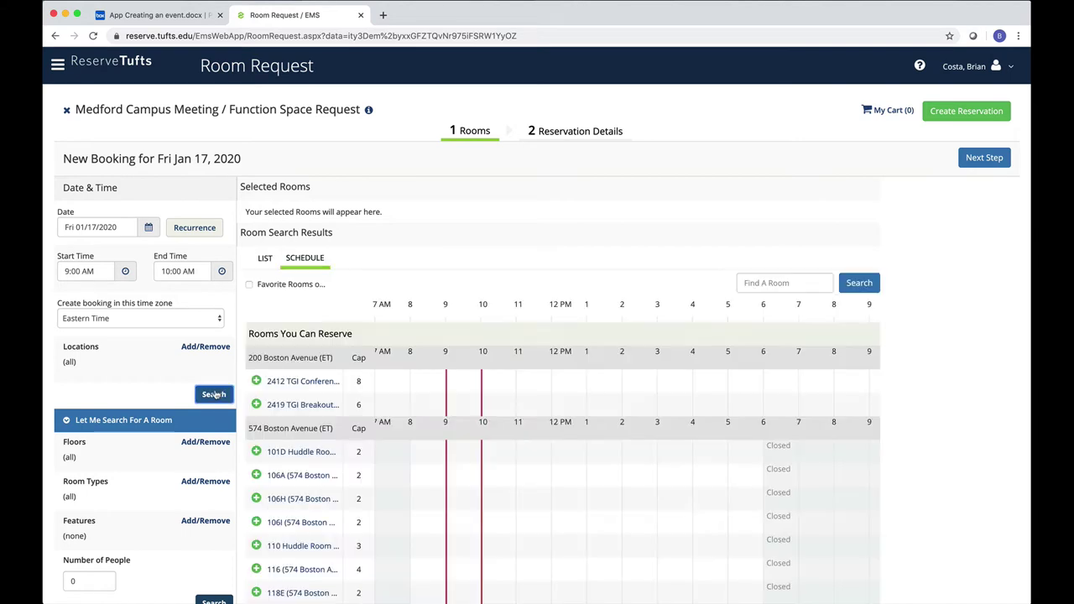
- Filter room locations to TAB (Tufts Administration Building) only
{"action": "left_click", "coordinate": [207, 349]}
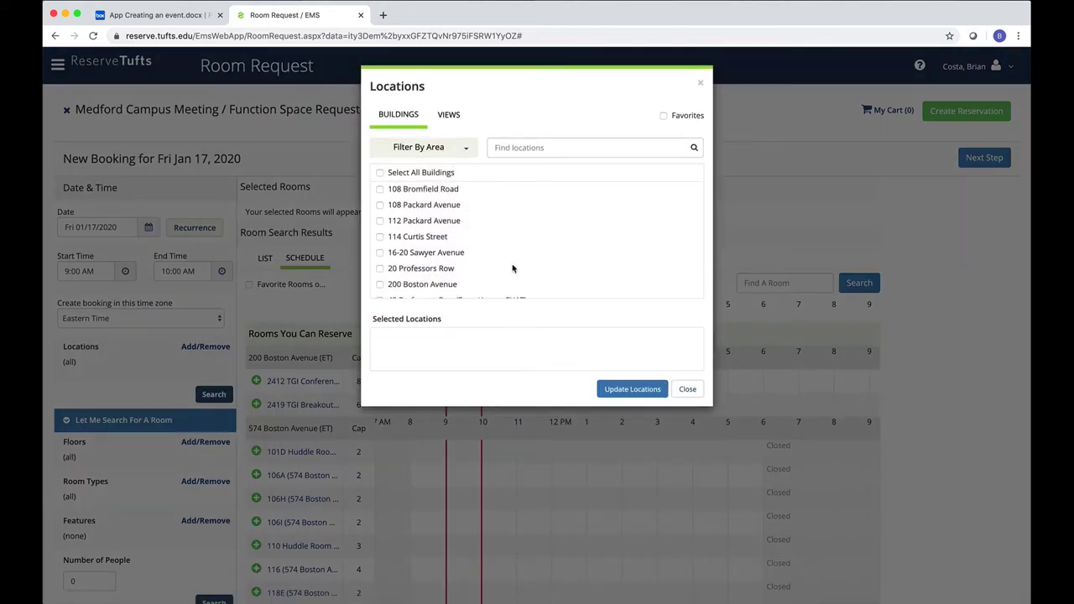
{"action": "scroll", "coordinate": [512, 269], "scroll_direction": "down", "scroll_amount": 5}
{"action": "scroll", "coordinate": [512, 269], "scroll_direction": "down", "scroll_amount": 5}
{"action": "left_click", "coordinate": [499, 261]}
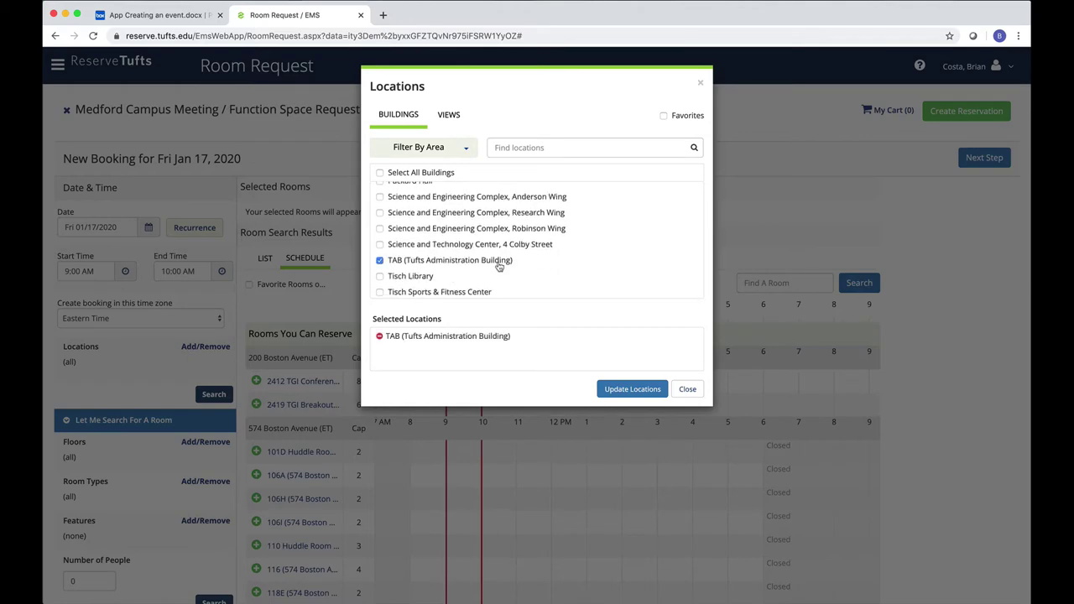
{"action": "left_click", "coordinate": [631, 389]}
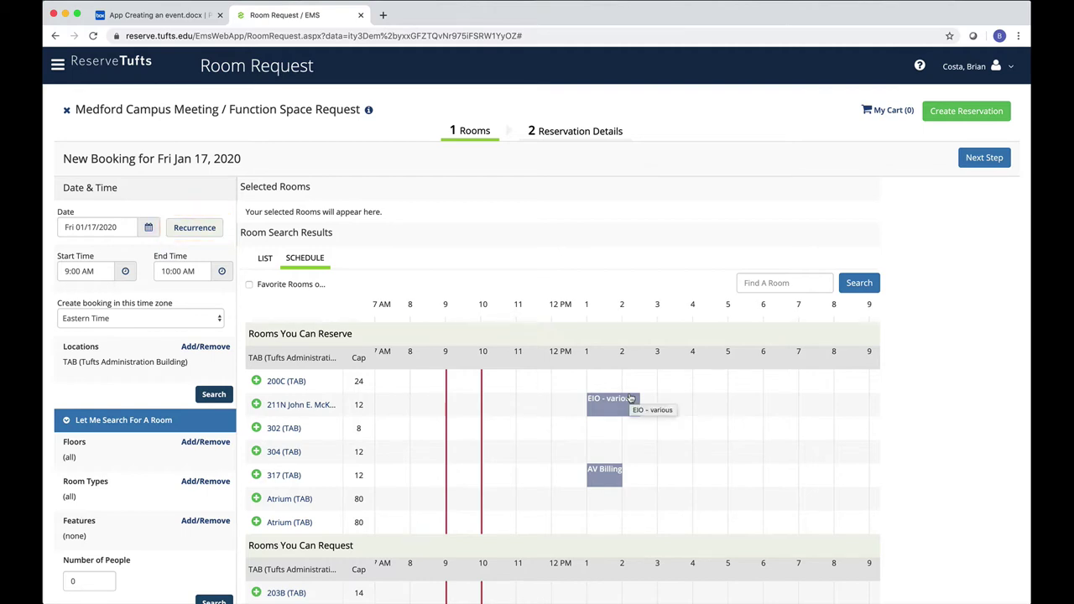
{"action": "scroll", "coordinate": [631, 397], "scroll_direction": "down", "scroll_amount": 1}
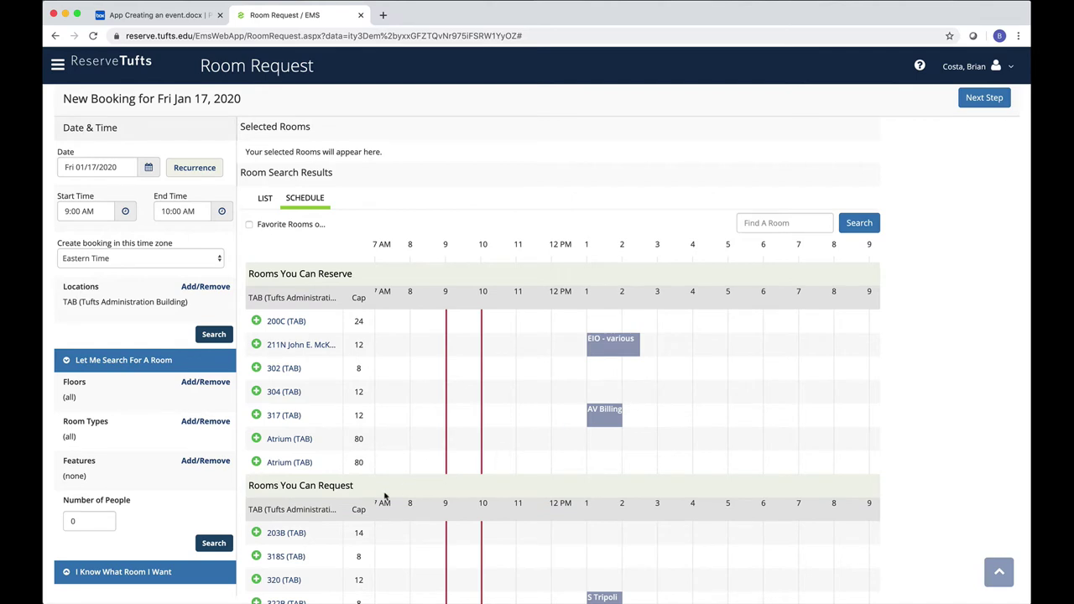
{"action": "left_click", "coordinate": [291, 534]}
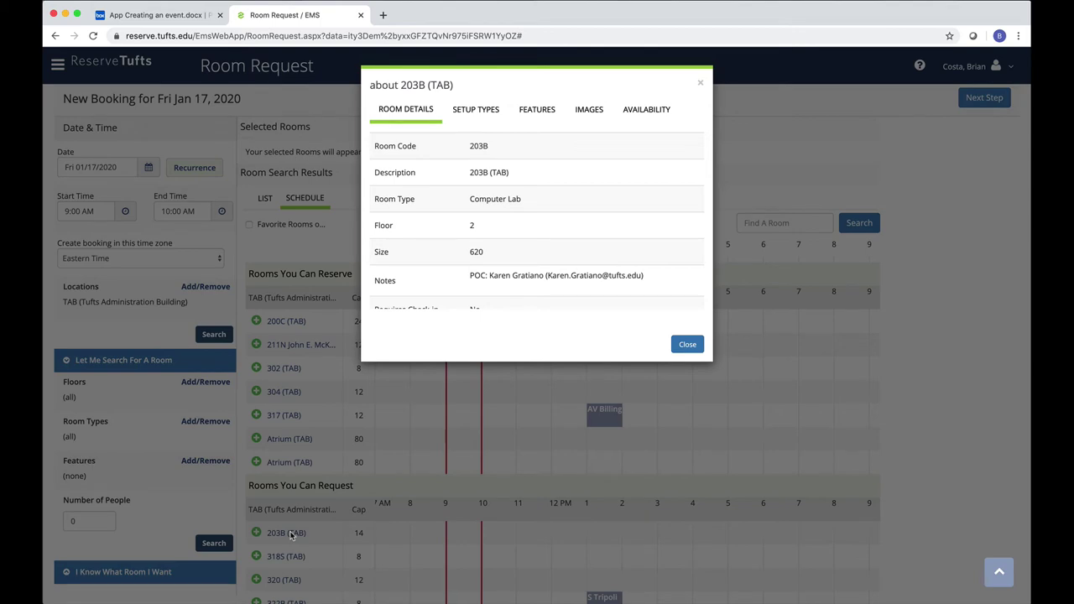
{"action": "left_click", "coordinate": [686, 345]}
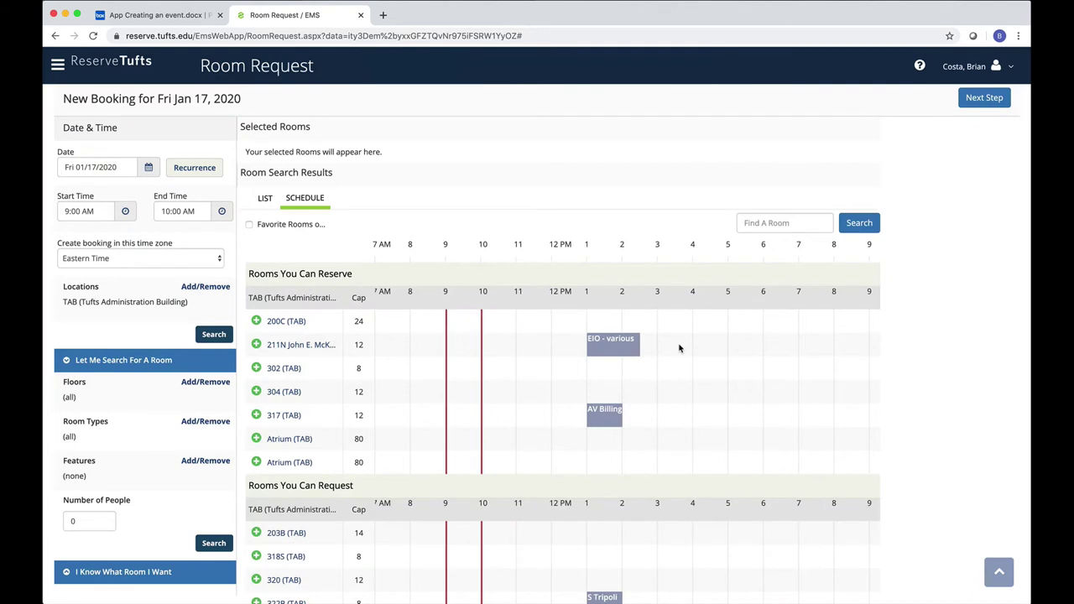
- Add room 203B (TAB) to the booking with 10 attendees
{"action": "left_click", "coordinate": [256, 534]}
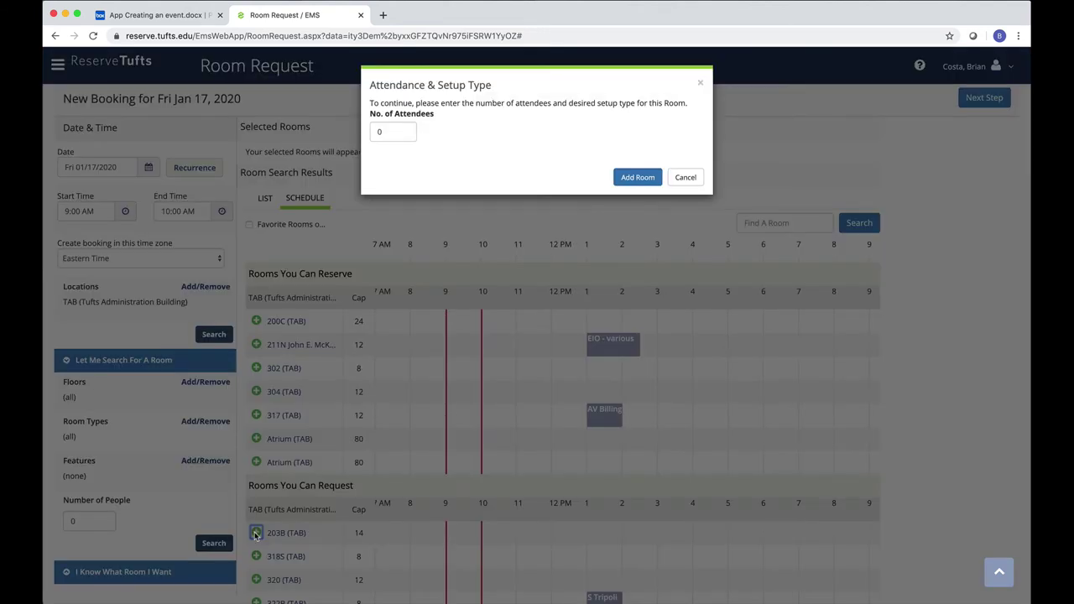
{"action": "double_click", "coordinate": [390, 131]}
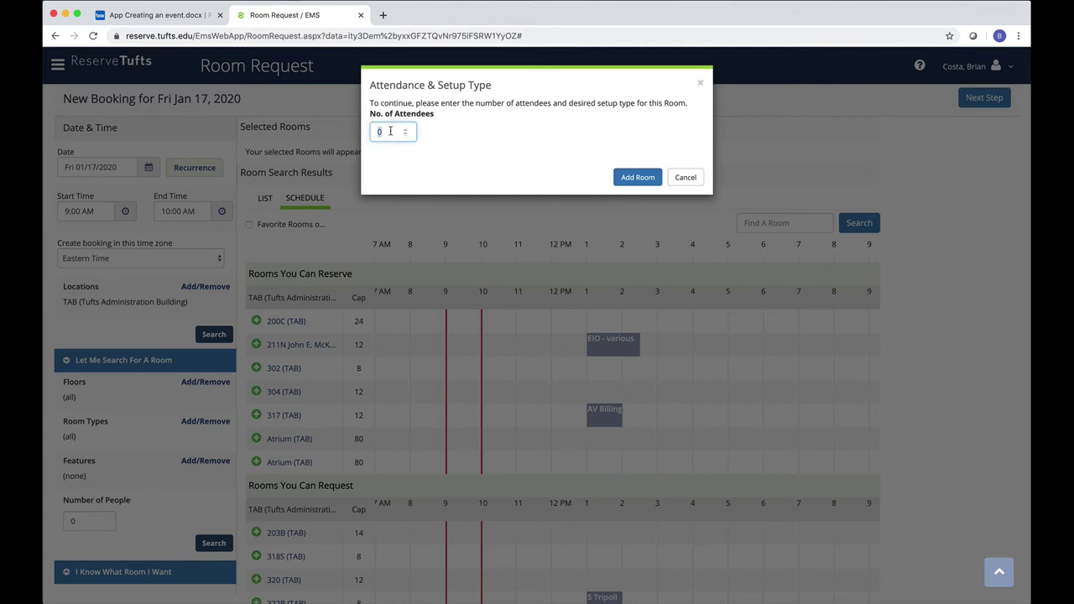
{"action": "type", "text": "10"}
{"action": "left_click", "coordinate": [633, 178]}
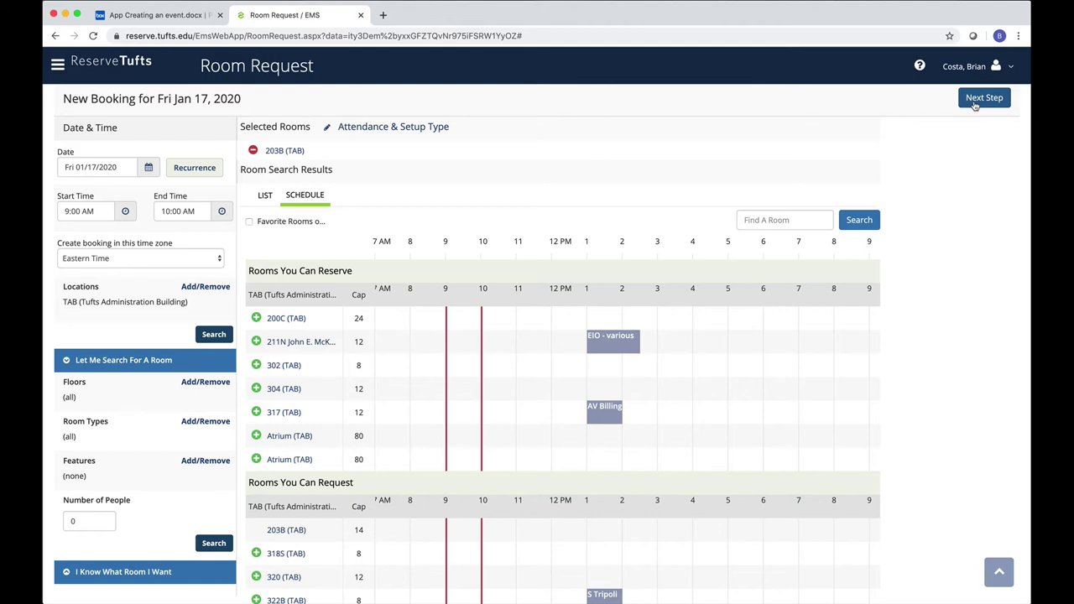
- On the reservation details step, name the event 'Fake Event' with event type Workshop
{"action": "left_click", "coordinate": [974, 105]}
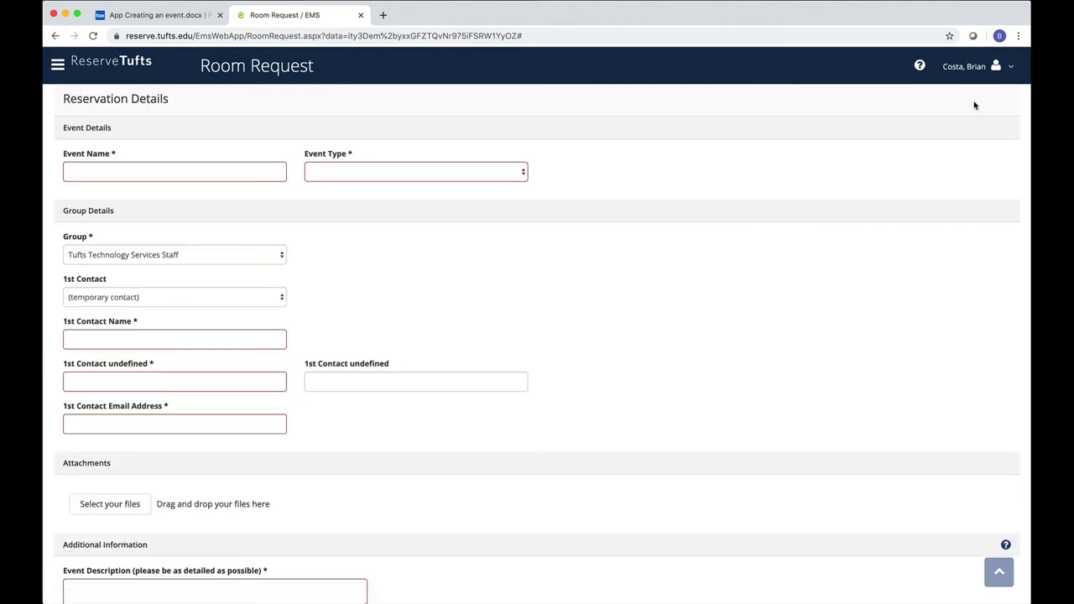
{"action": "left_click", "coordinate": [254, 173]}
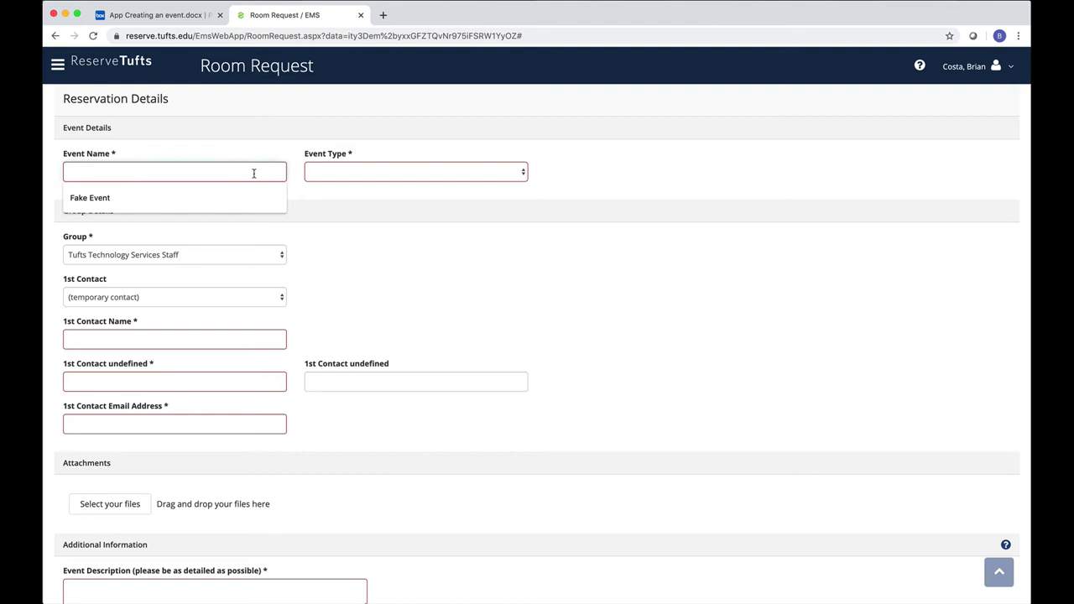
{"action": "type", "text": "Fake Event"}
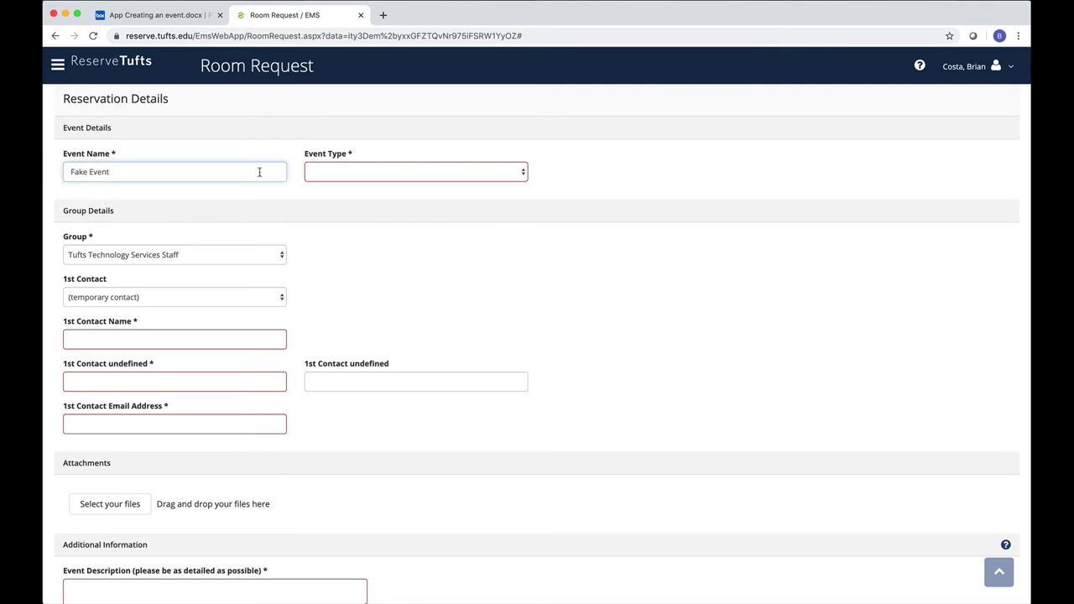
{"action": "left_click", "coordinate": [377, 173]}
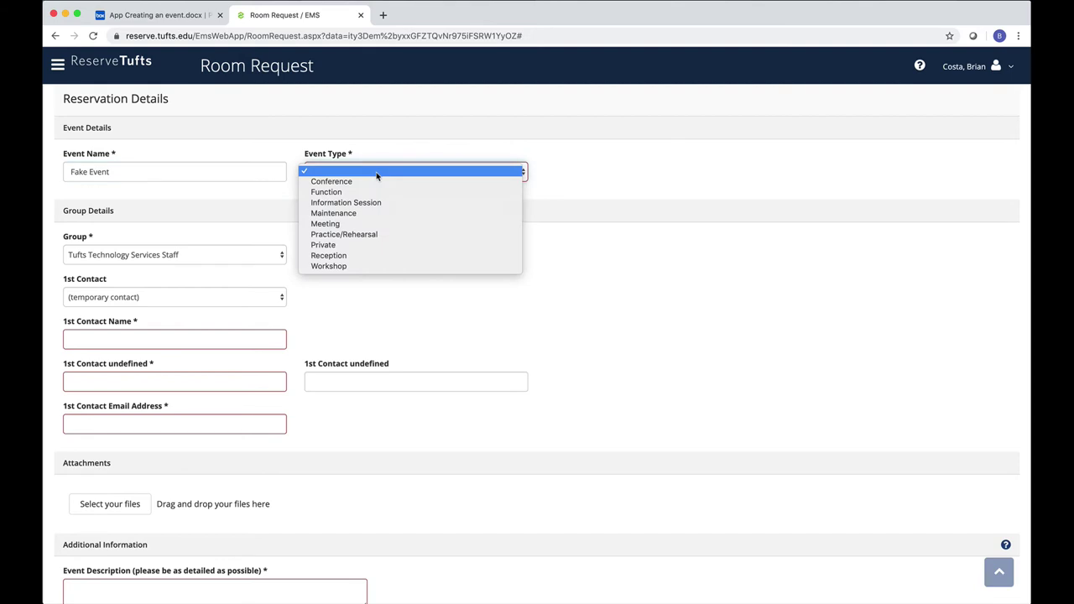
{"action": "left_click", "coordinate": [367, 266]}
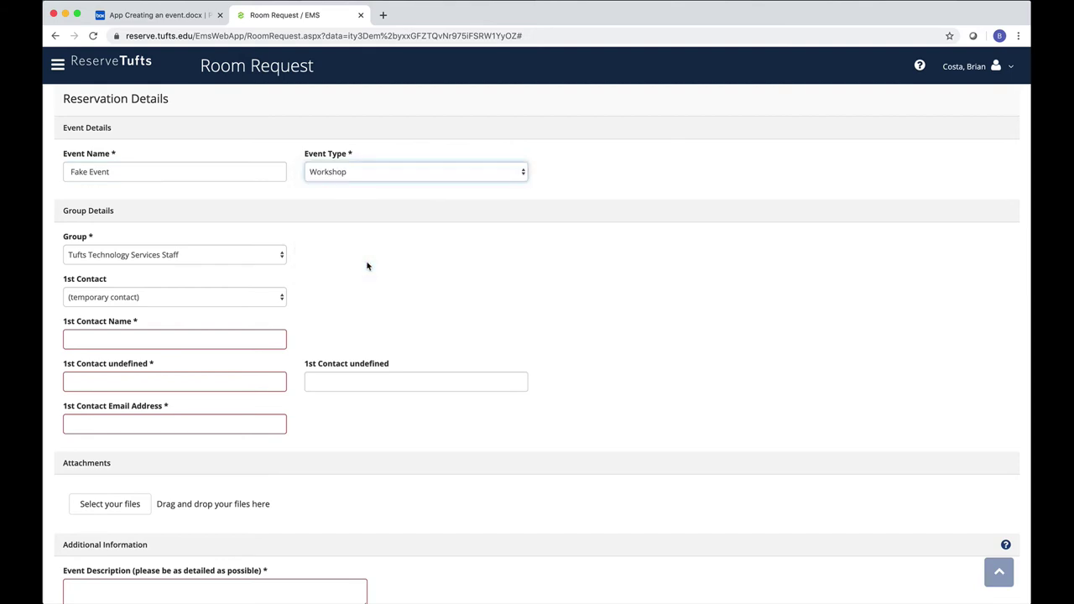
- Choose the requesting user as 1st Contact, auto-filling phone and email
{"action": "left_click", "coordinate": [248, 297]}
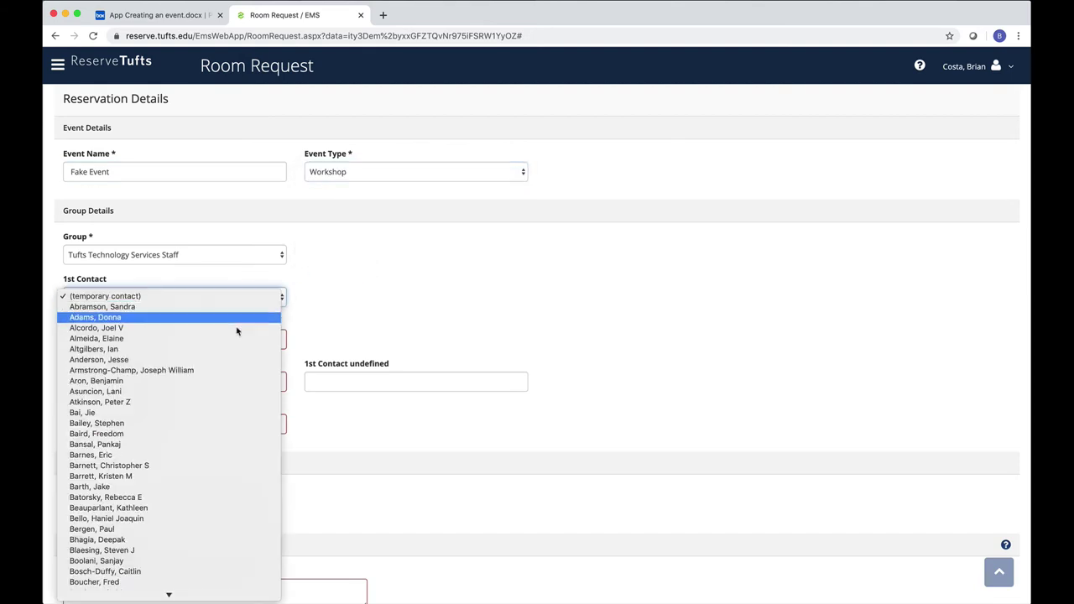
{"action": "scroll", "coordinate": [231, 374], "scroll_direction": "down", "scroll_amount": 10}
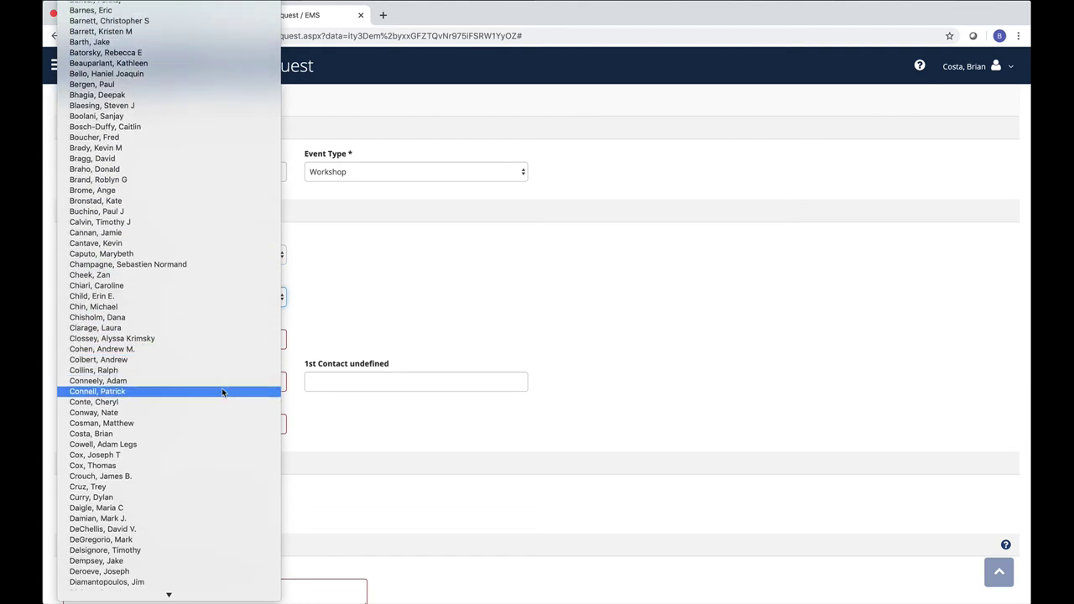
{"action": "left_click", "coordinate": [207, 434]}
{"action": "scroll", "coordinate": [207, 436], "scroll_direction": "down", "scroll_amount": 3}
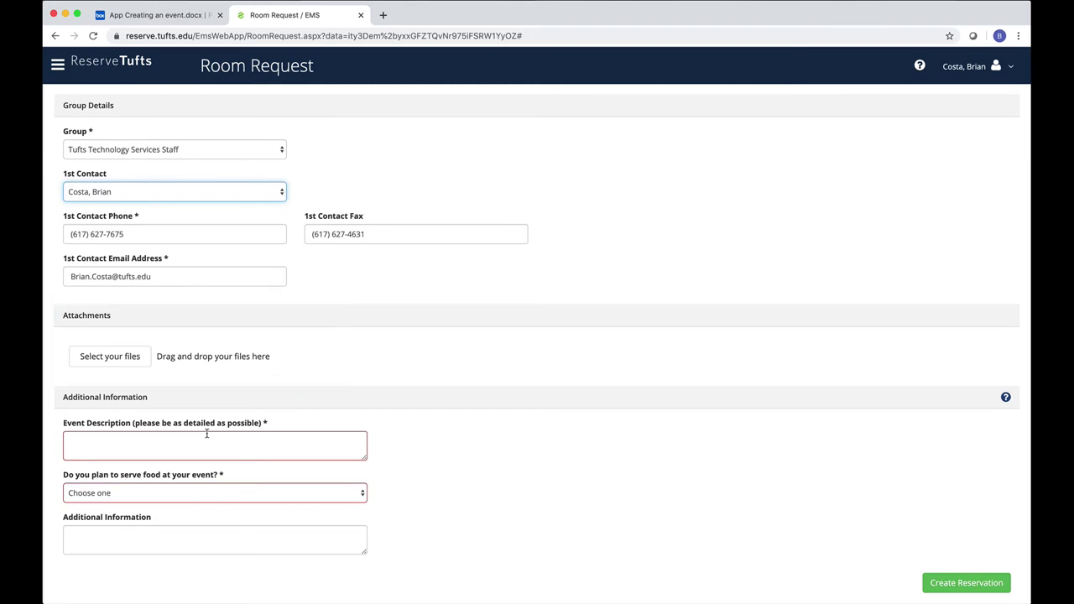
- Enter 'This is a fake event.' as the description and set food service to No
{"action": "left_click", "coordinate": [208, 434]}
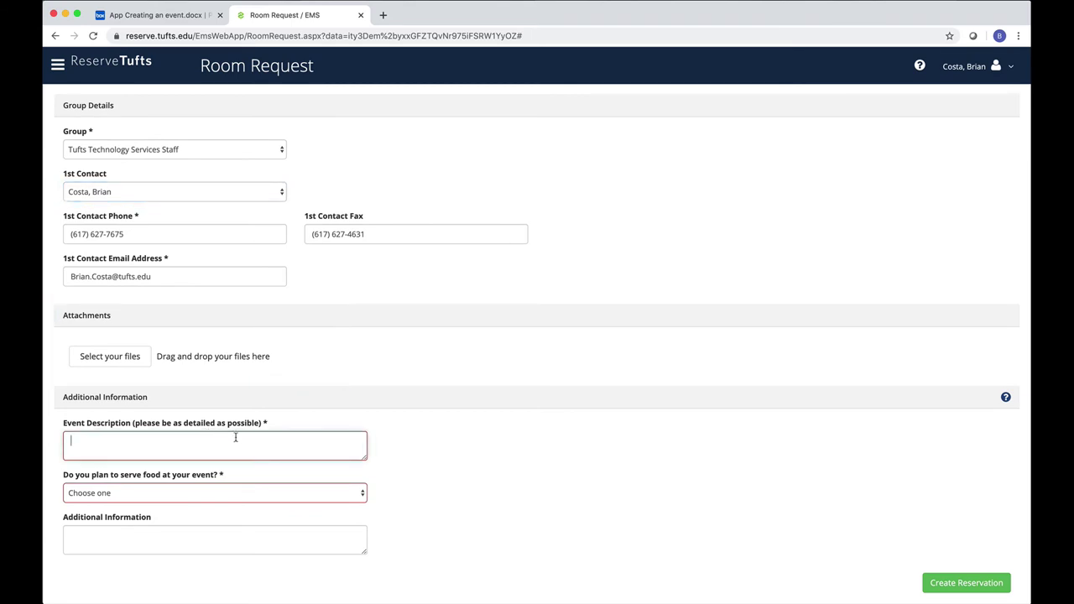
{"action": "type", "text": "This is a"}
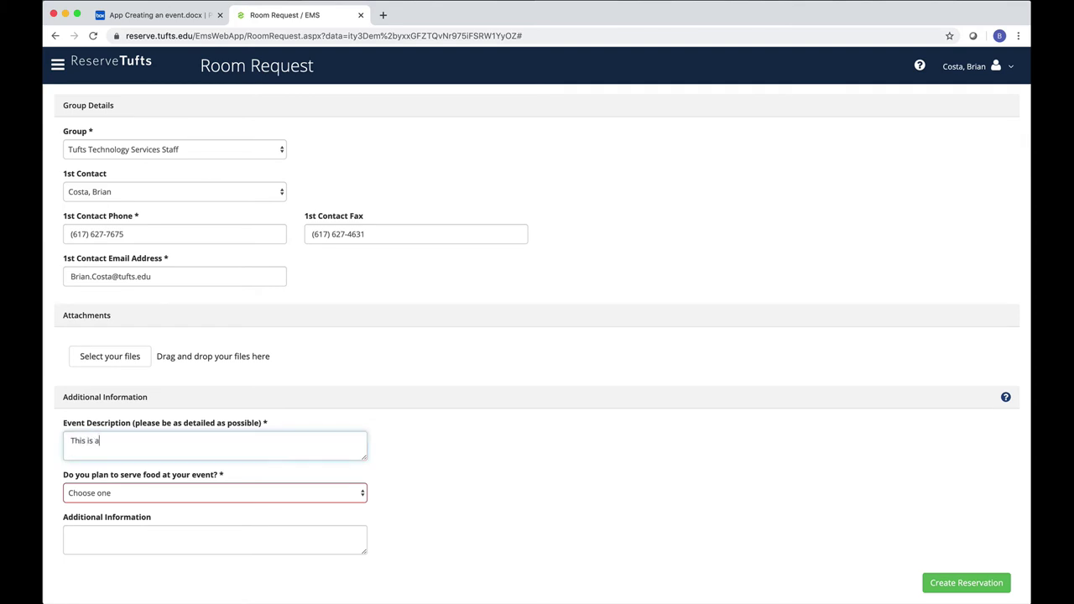
{"action": "type", "text": " fake "}
{"action": "type", "text": "event."}
{"action": "left_click", "coordinate": [279, 492]}
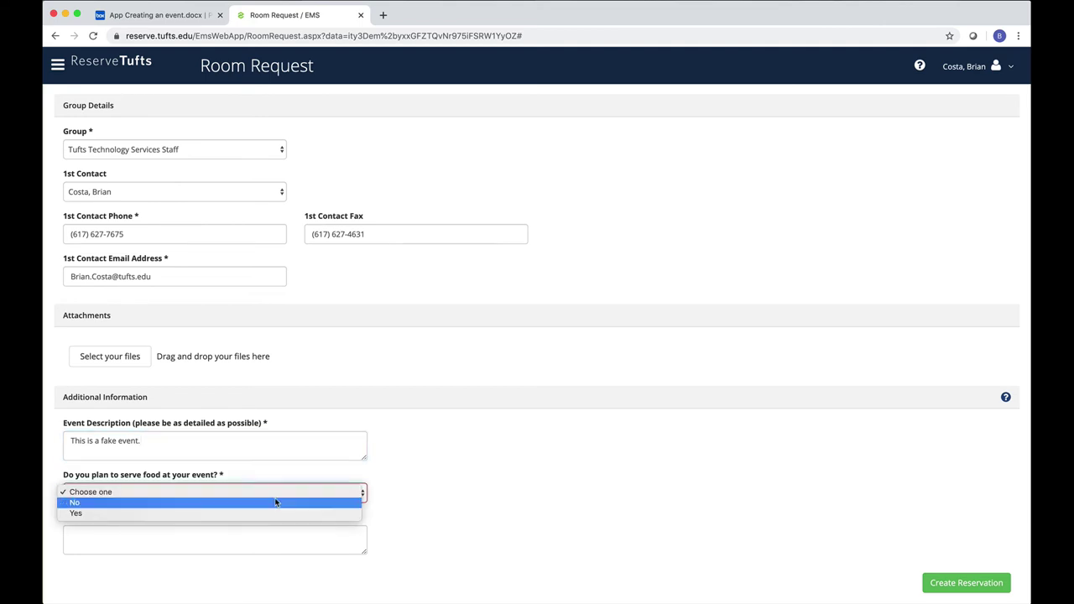
{"action": "left_click", "coordinate": [275, 503]}
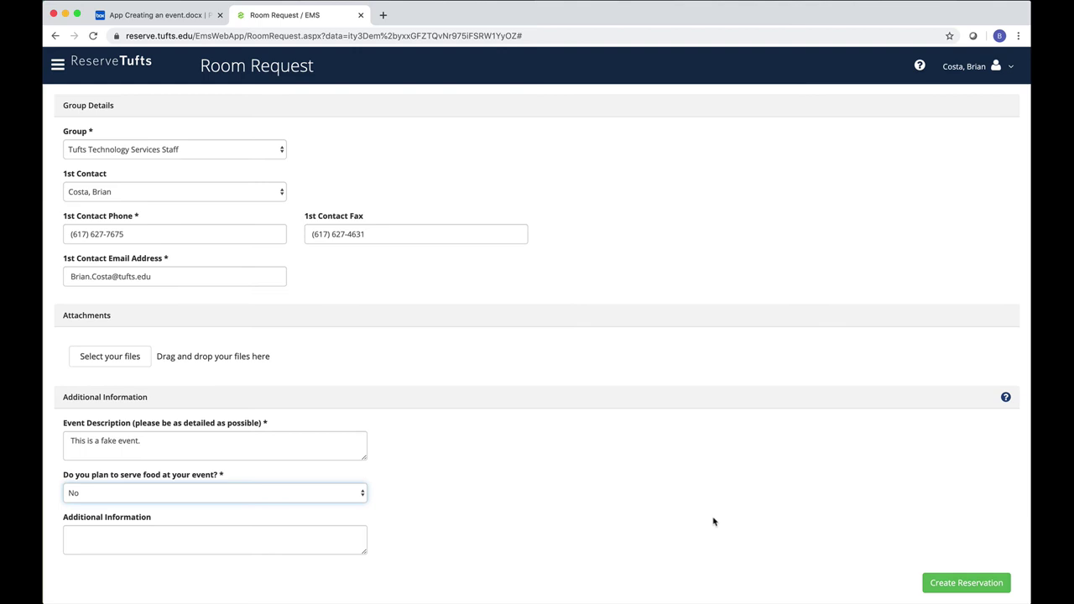
- Create the reservation and dismiss the success message
{"action": "left_click", "coordinate": [952, 582]}
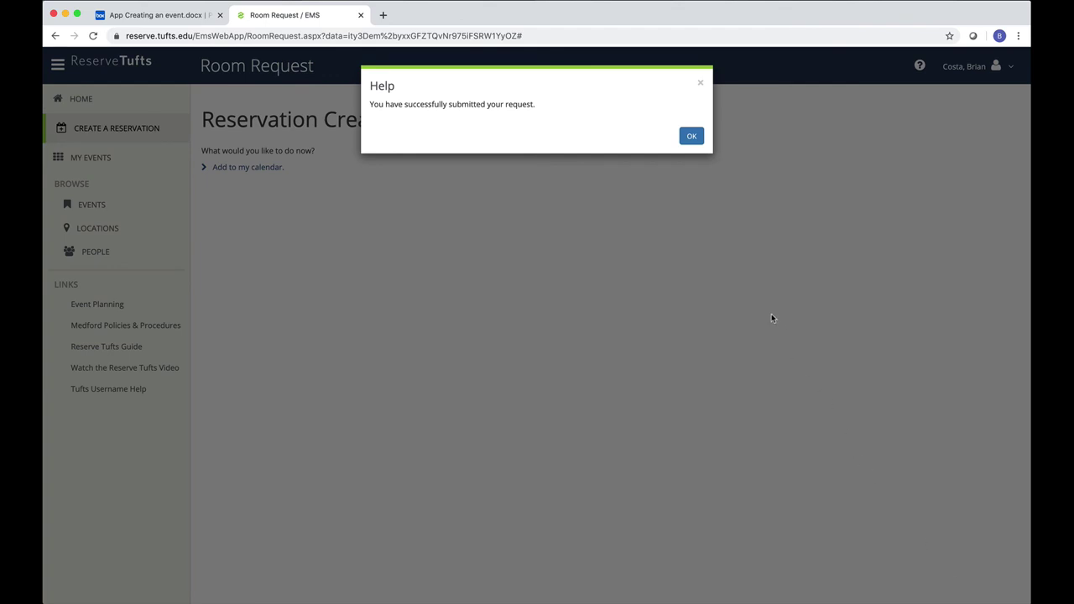
{"action": "left_click", "coordinate": [692, 137]}
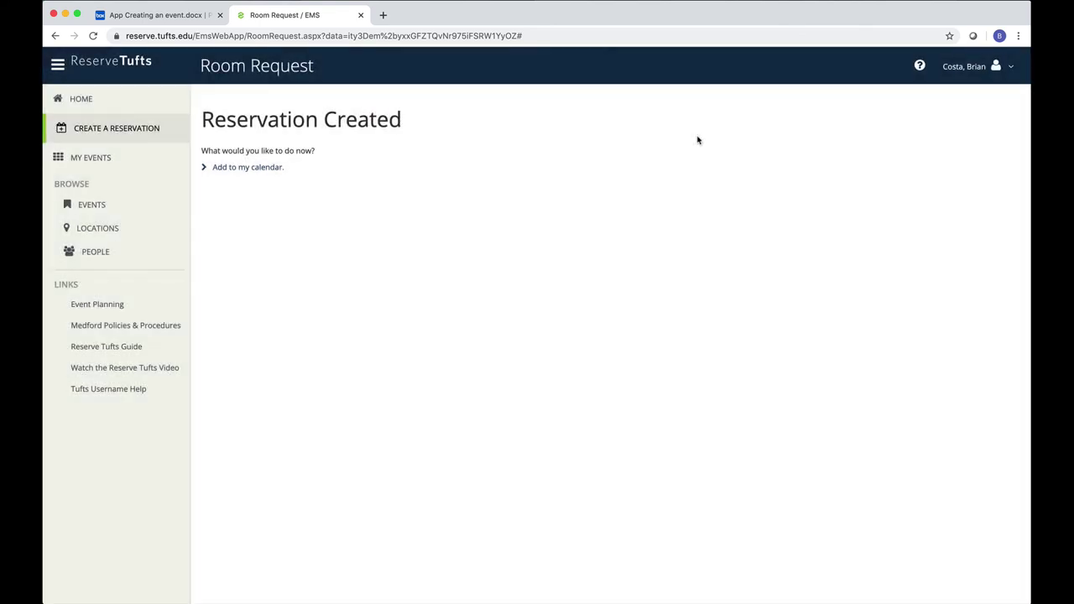